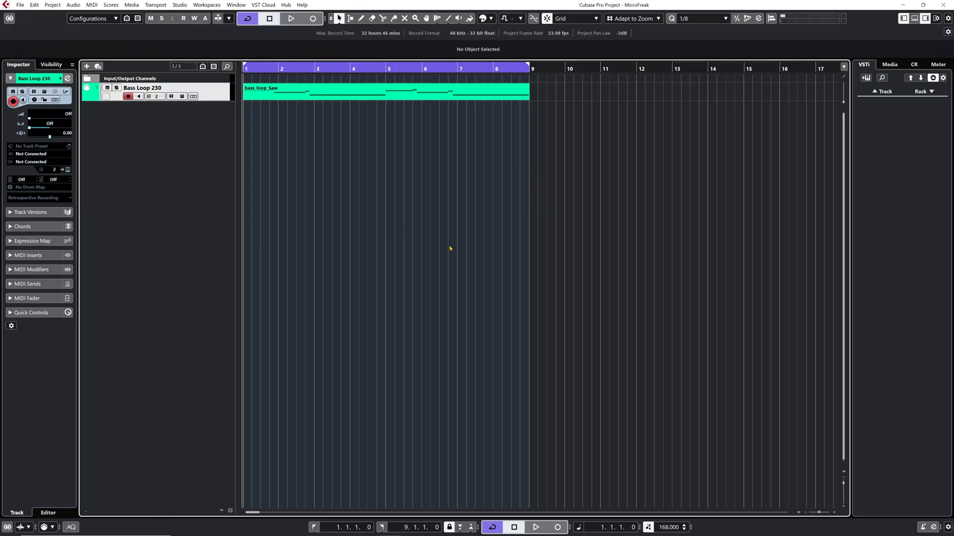
Bring up the MIDI Device Manager via Studio > More Options and browse the device scripts without installing one
{"action": "left_click", "coordinate": [182, 5]}
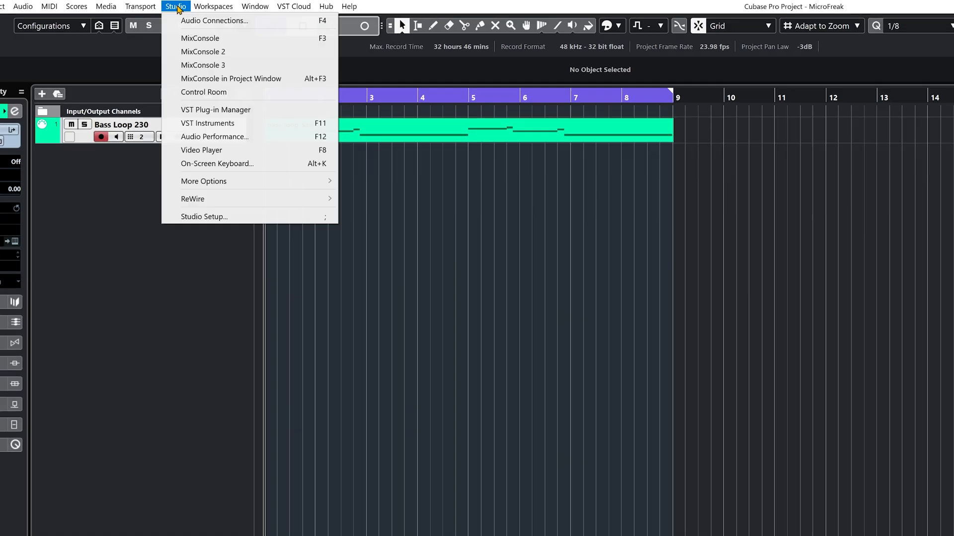
{"action": "mouse_move", "coordinate": [216, 203]}
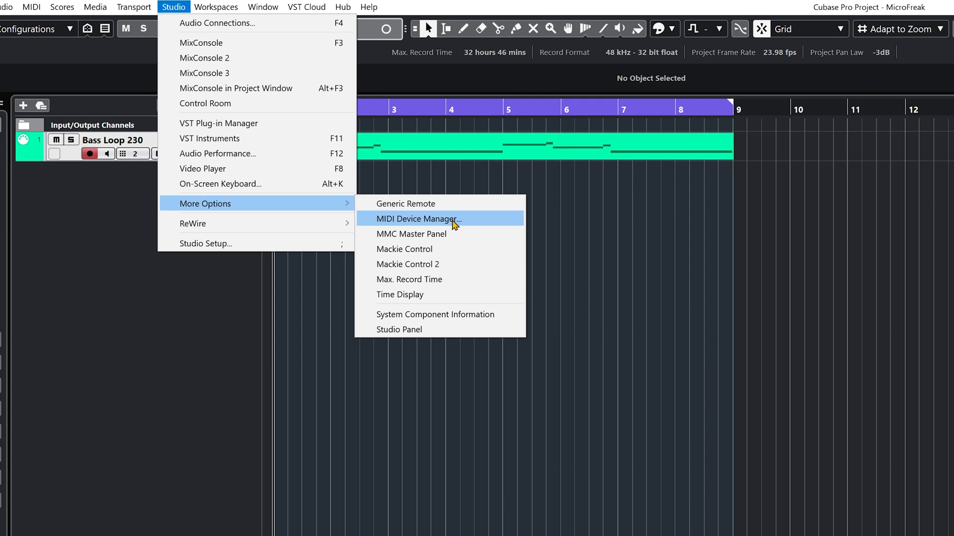
{"action": "left_click", "coordinate": [452, 219]}
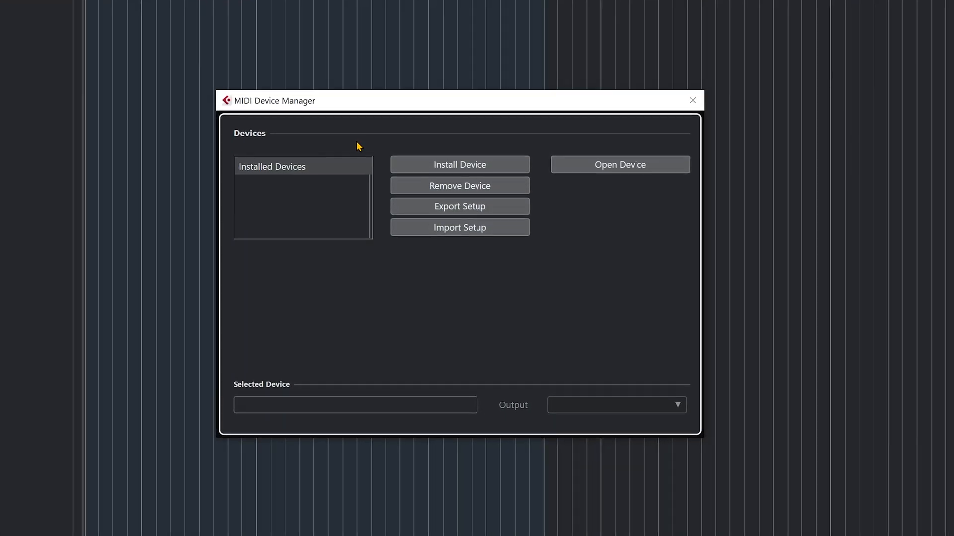
{"action": "left_click", "coordinate": [471, 171]}
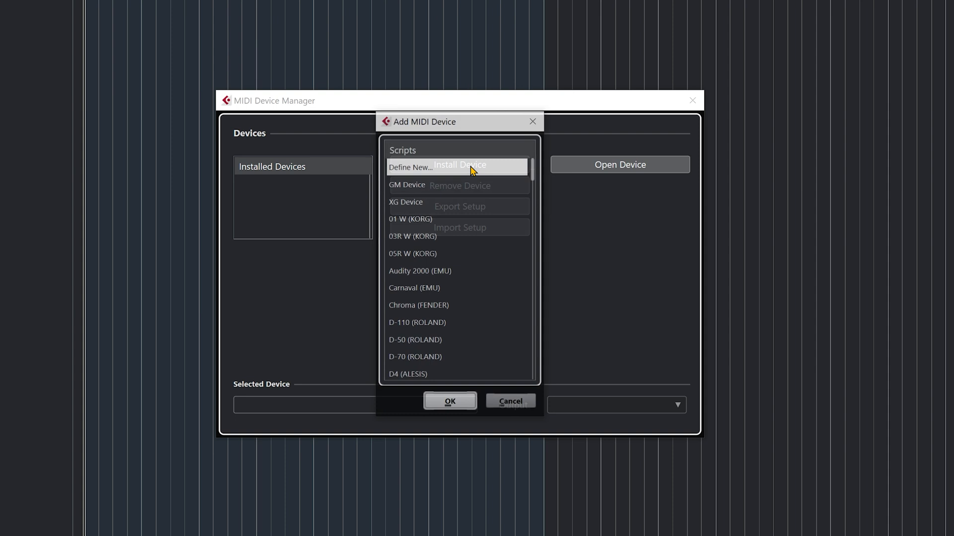
{"action": "scroll", "coordinate": [479, 186], "scroll_direction": "down", "scroll_amount": 2}
{"action": "scroll", "coordinate": [479, 187], "scroll_direction": "down", "scroll_amount": 4}
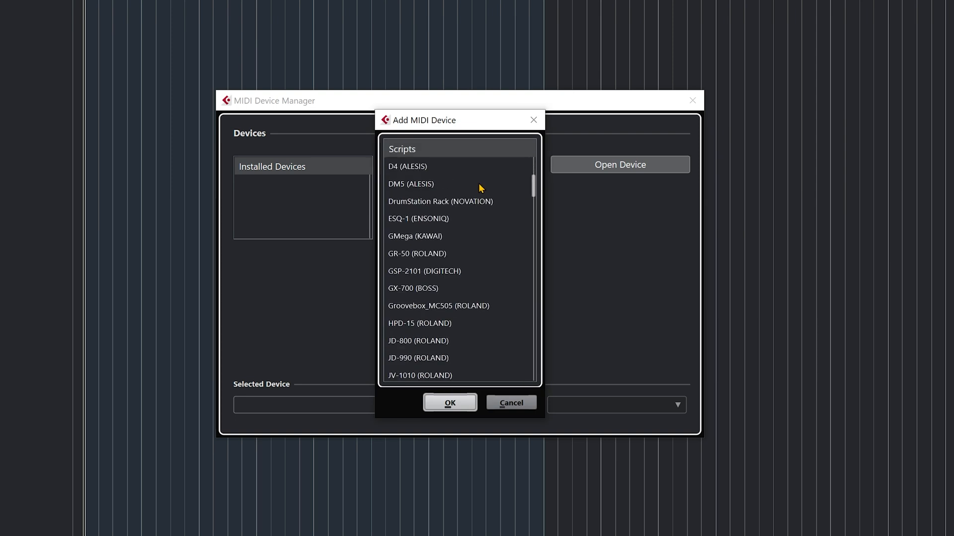
{"action": "scroll", "coordinate": [479, 188], "scroll_direction": "down", "scroll_amount": 4}
{"action": "scroll", "coordinate": [479, 187], "scroll_direction": "down", "scroll_amount": 4}
{"action": "scroll", "coordinate": [479, 186], "scroll_direction": "down", "scroll_amount": 3}
{"action": "scroll", "coordinate": [479, 187], "scroll_direction": "down", "scroll_amount": 4}
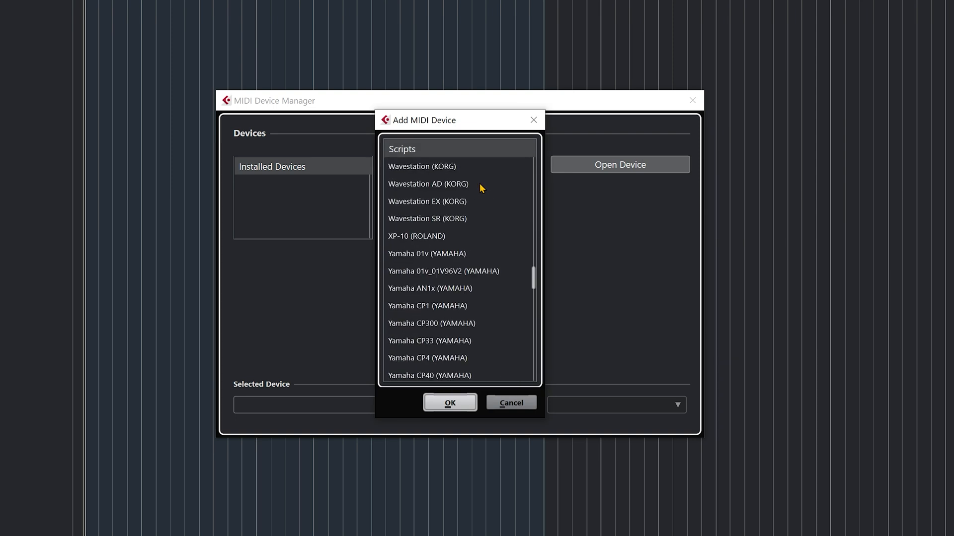
{"action": "scroll", "coordinate": [480, 188], "scroll_direction": "down", "scroll_amount": 4}
{"action": "scroll", "coordinate": [479, 190], "scroll_direction": "down", "scroll_amount": 4}
{"action": "scroll", "coordinate": [477, 194], "scroll_direction": "down", "scroll_amount": 4}
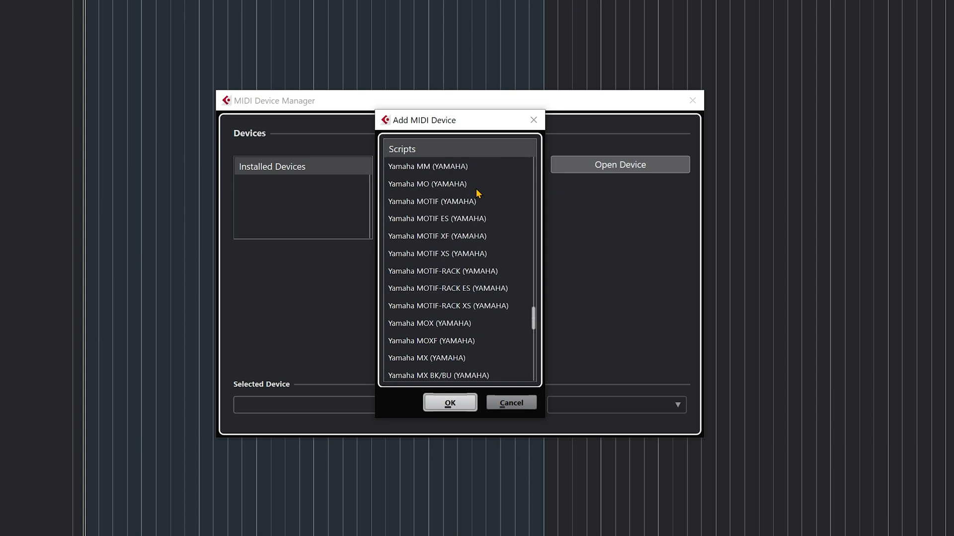
{"action": "scroll", "coordinate": [476, 189], "scroll_direction": "down", "scroll_amount": 4}
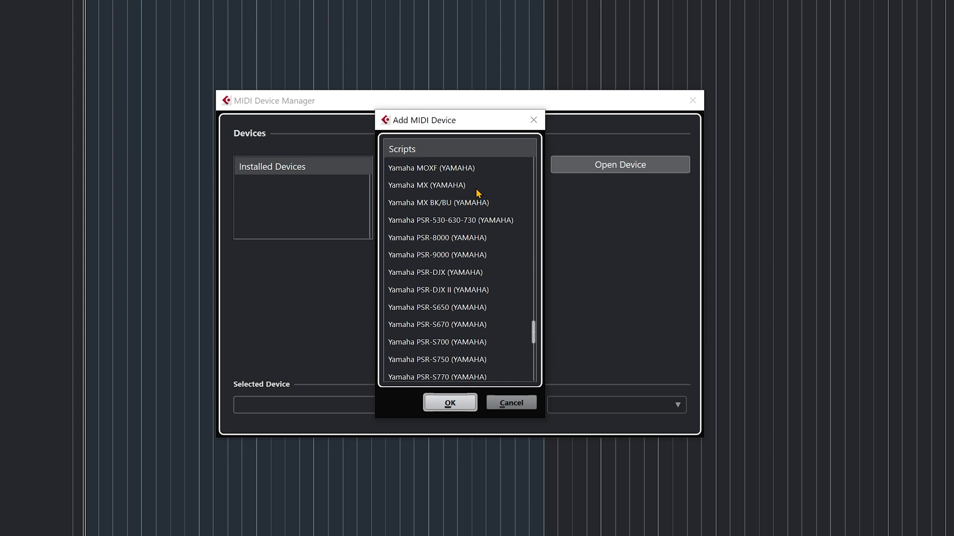
{"action": "scroll", "coordinate": [476, 189], "scroll_direction": "down", "scroll_amount": 4}
{"action": "scroll", "coordinate": [476, 189], "scroll_direction": "down", "scroll_amount": 3}
{"action": "left_click", "coordinate": [516, 404]}
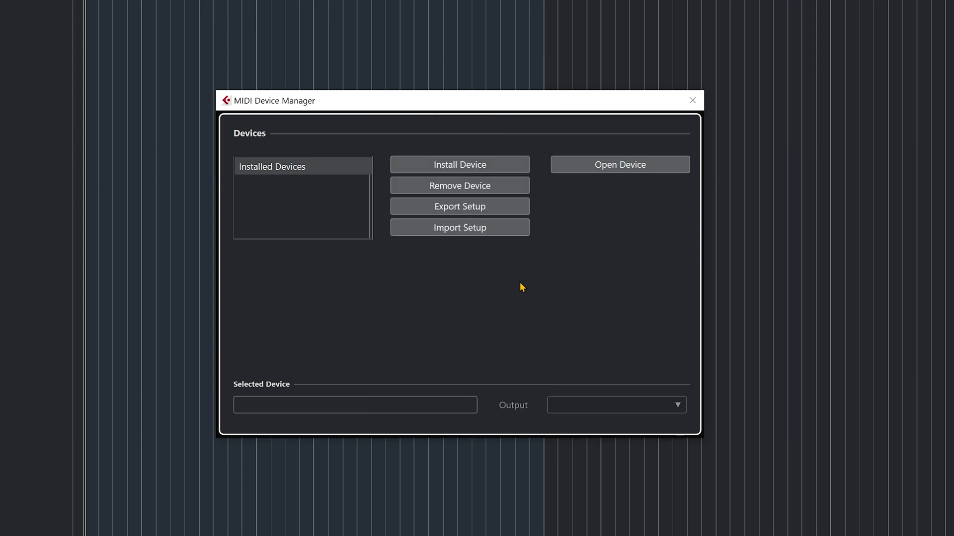
Import Cubase_MicroFreak_Device.xml to install the MicroFreak script as a MIDI device
{"action": "left_click", "coordinate": [463, 234]}
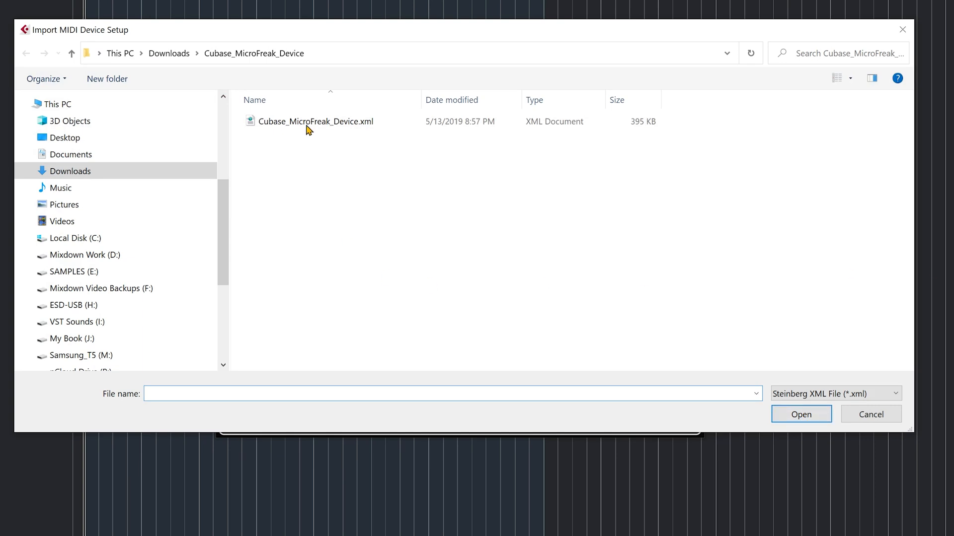
{"action": "left_click", "coordinate": [274, 123]}
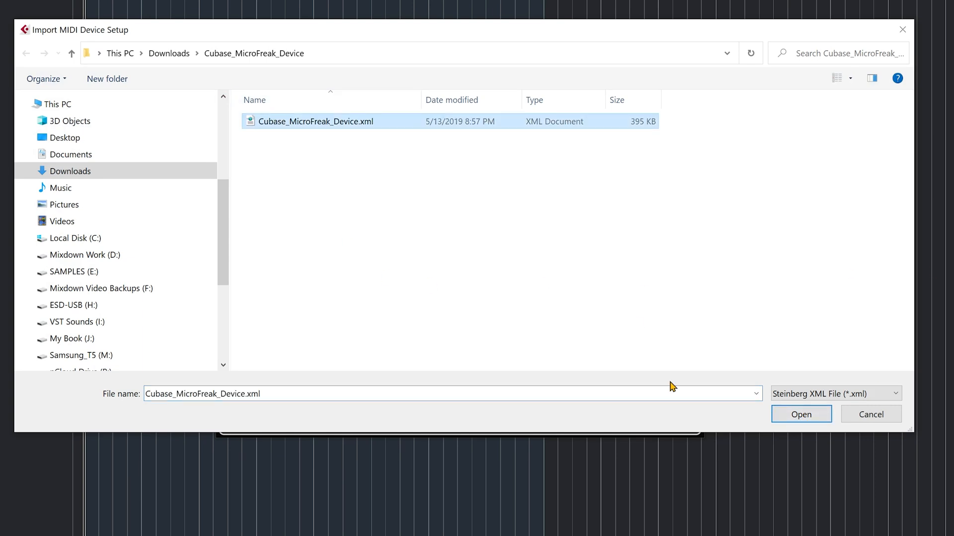
{"action": "left_click", "coordinate": [777, 416]}
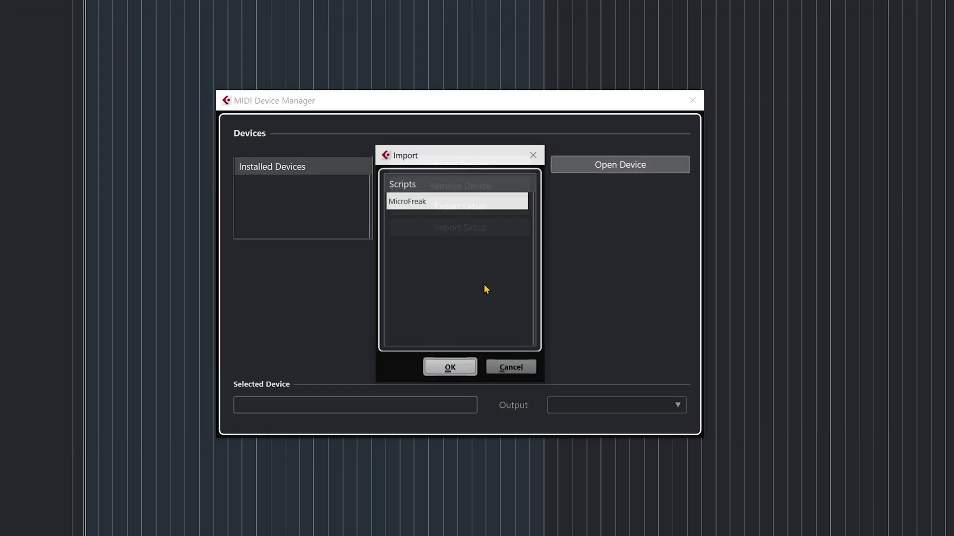
{"action": "left_click", "coordinate": [452, 370]}
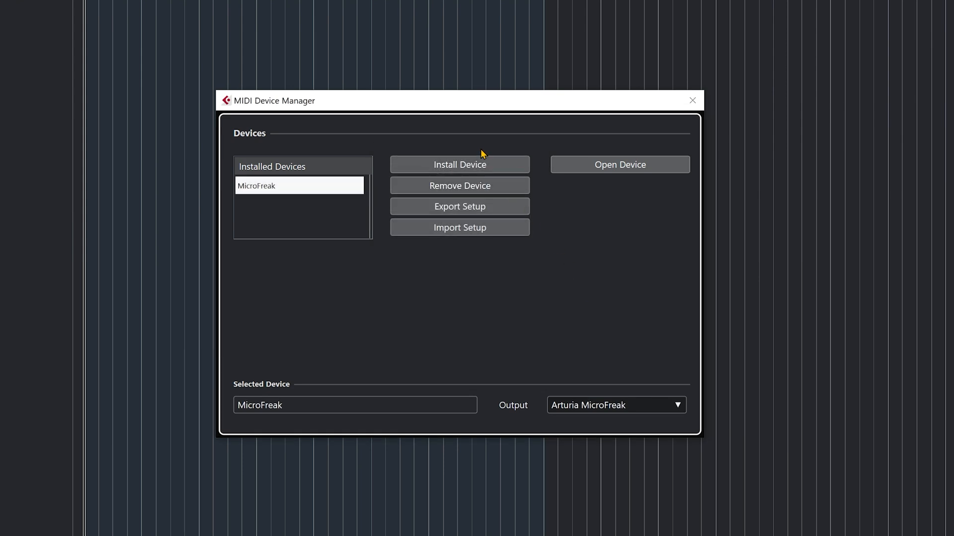
Review the device scripts again and check the MicroFreak's output ports (Arturia MicroFreak)
{"action": "left_click", "coordinate": [484, 165]}
{"action": "mouse_move", "coordinate": [534, 160]}
{"action": "left_mouse_down"}
{"action": "mouse_move", "coordinate": [544, 421]}
{"action": "mouse_move", "coordinate": [549, 149]}
{"action": "left_mouse_up"}
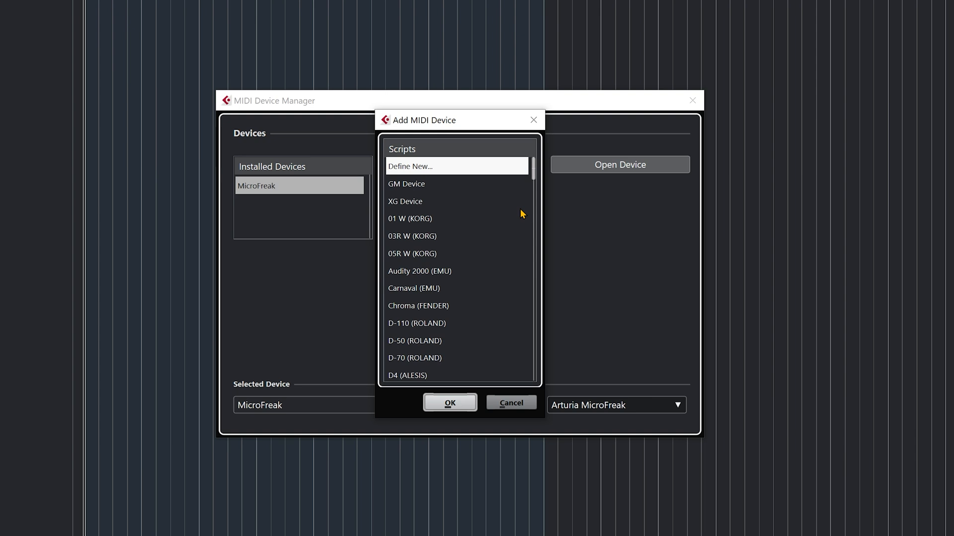
{"action": "left_click", "coordinate": [511, 403]}
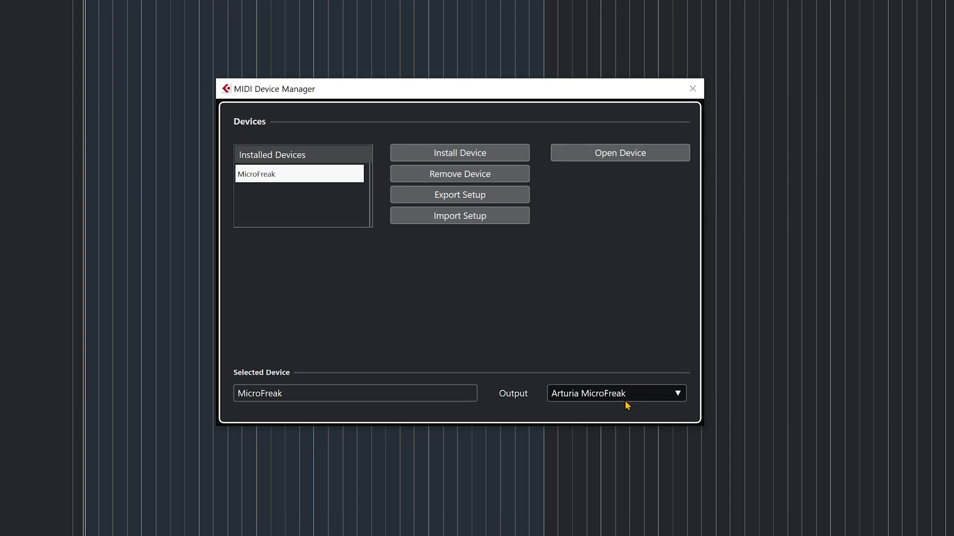
{"action": "left_click", "coordinate": [625, 398]}
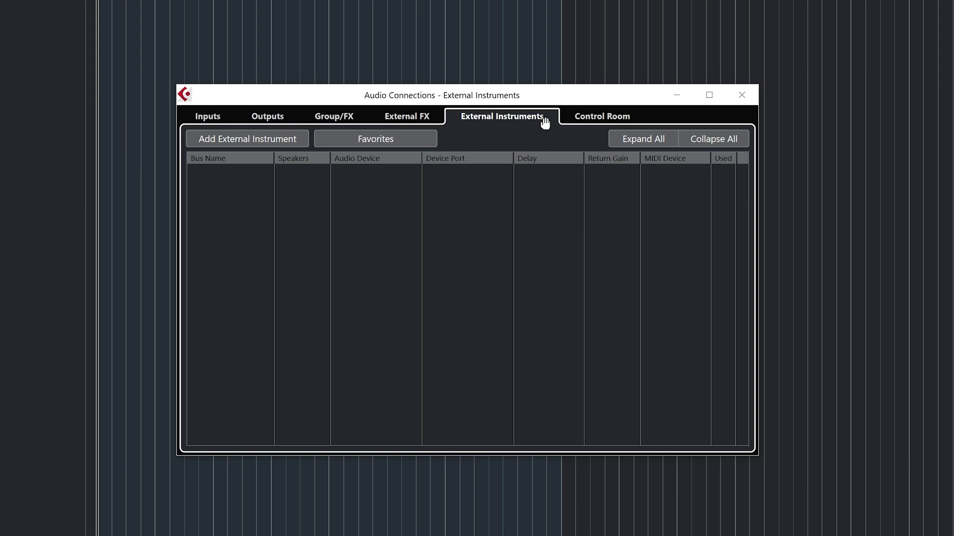
Add a MicroFreak external instrument with 1 mono return, associated with the MicroFreak MIDI device
{"action": "left_click", "coordinate": [230, 138]}
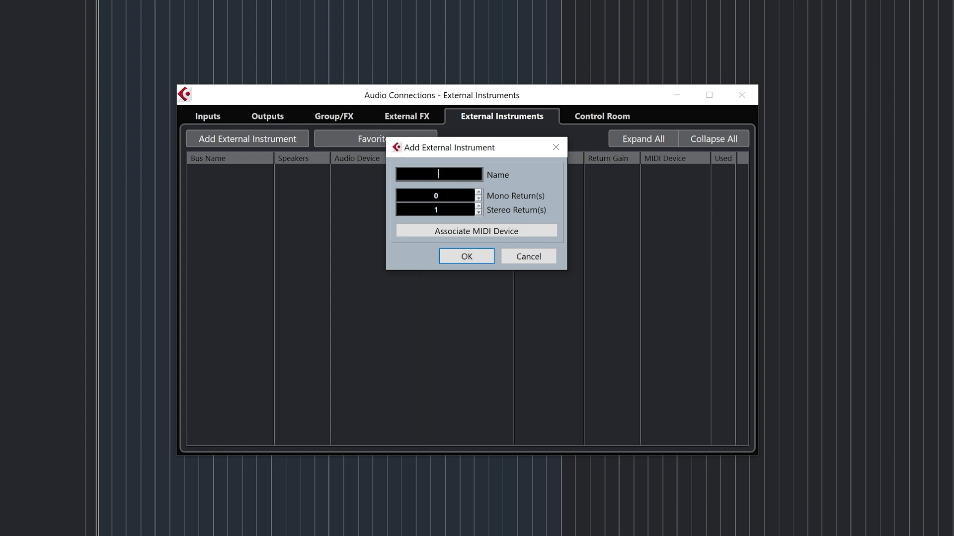
{"action": "type", "text": "Microfrea"}
{"action": "type", "text": "k"}
{"action": "left_click", "coordinate": [478, 213]}
{"action": "type", "text": "1"}
{"action": "left_click", "coordinate": [520, 233]}
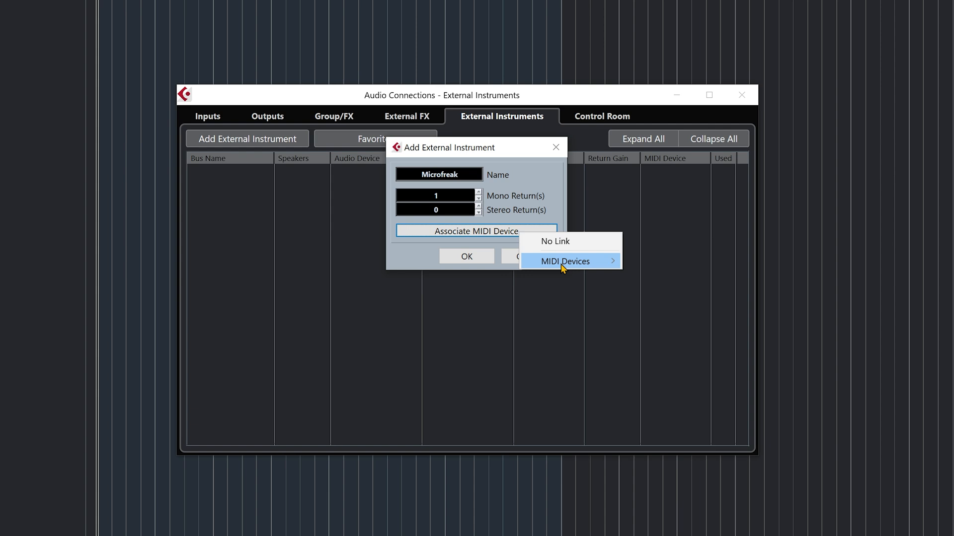
{"action": "mouse_move", "coordinate": [566, 261]}
{"action": "left_click", "coordinate": [661, 267]}
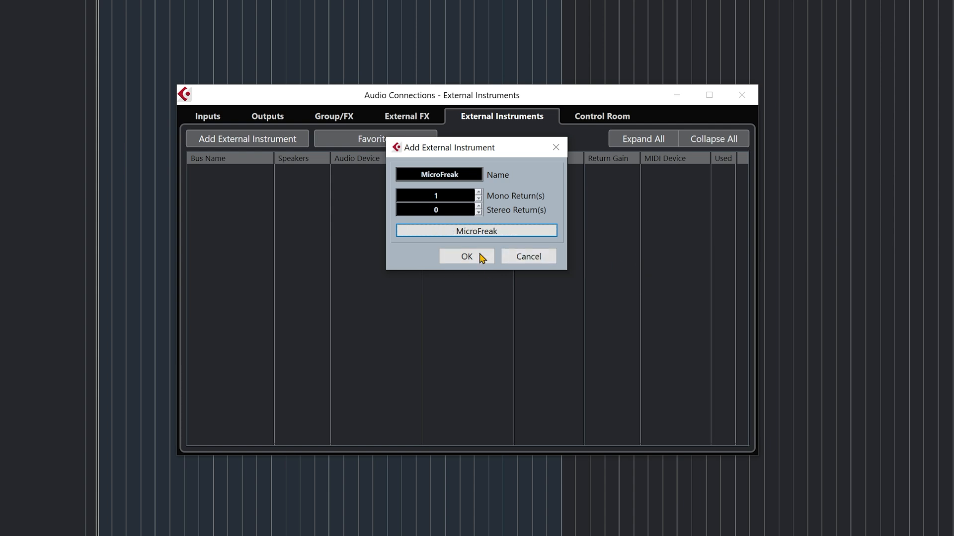
{"action": "left_click", "coordinate": [467, 256]}
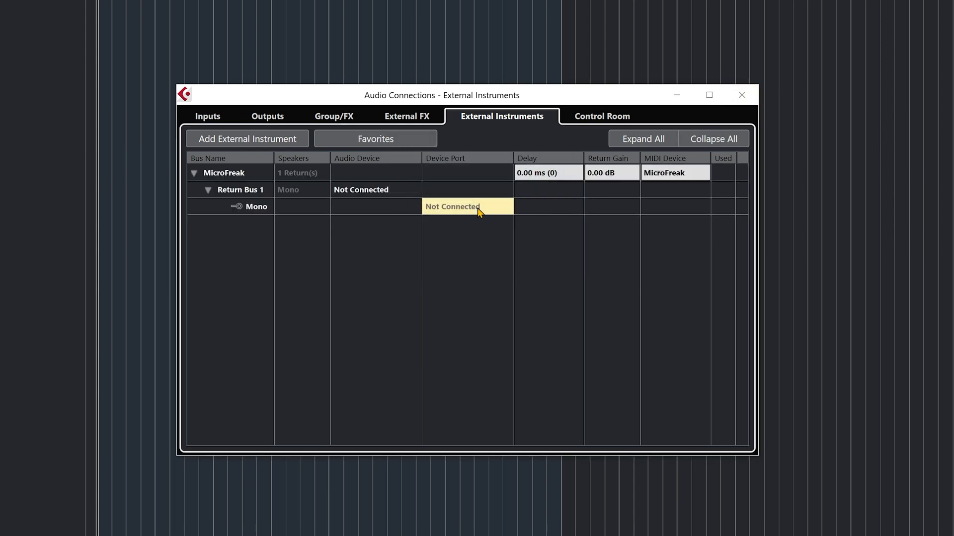
Route the mono return's device port to AXR4 MIC 1 and close Audio Connections
{"action": "left_click", "coordinate": [463, 205]}
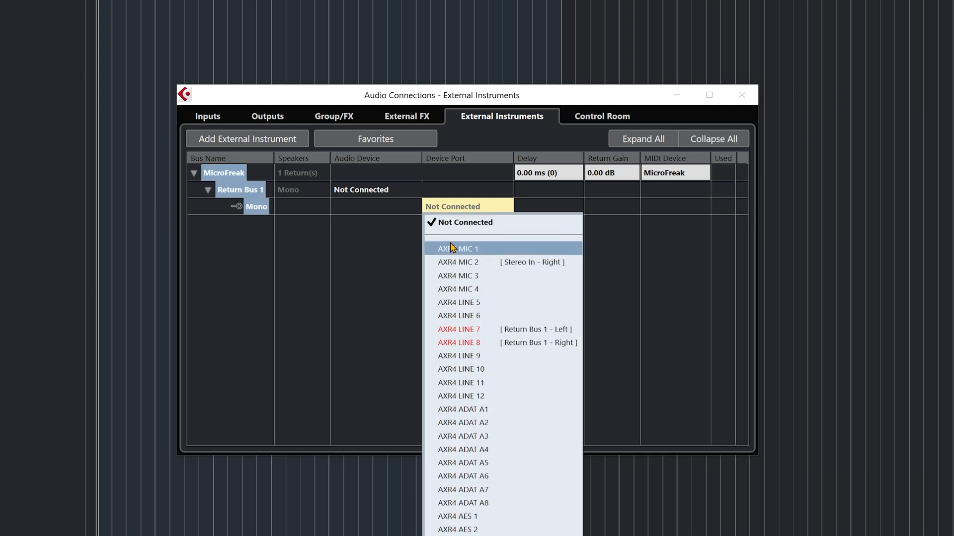
{"action": "left_click", "coordinate": [477, 247]}
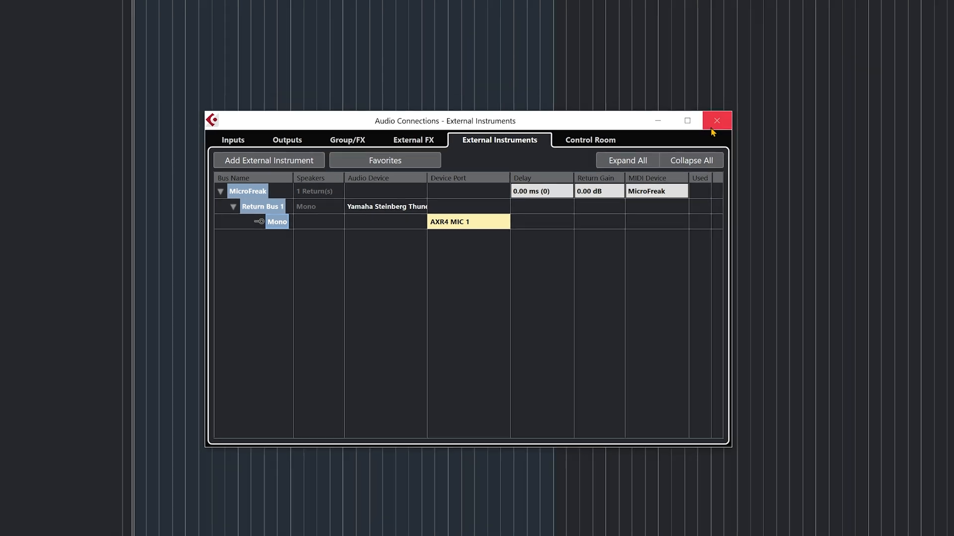
{"action": "left_click", "coordinate": [742, 95]}
{"action": "left_click", "coordinate": [354, 97]}
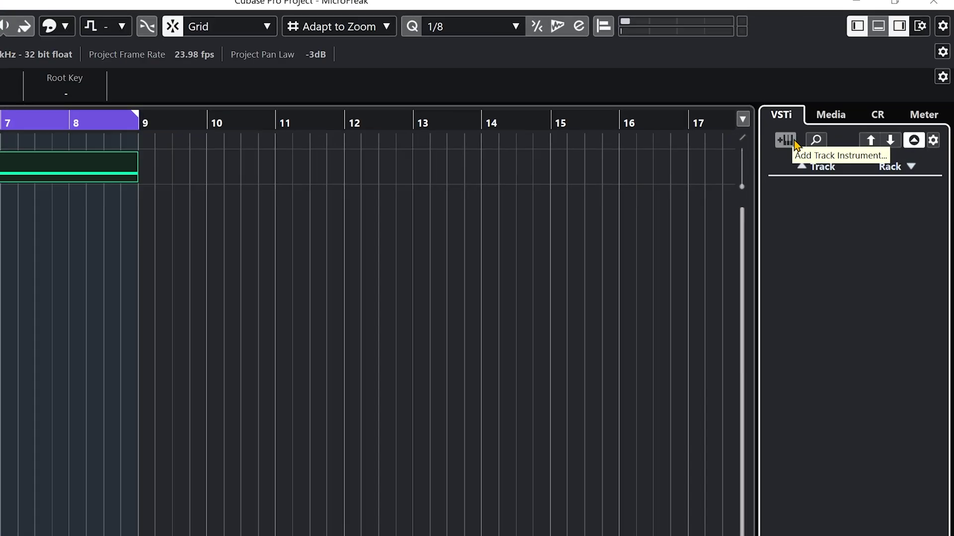
Add an instrument track using the MicroFreak external plug-in, creating MicroFreak 01
{"action": "left_click", "coordinate": [786, 140]}
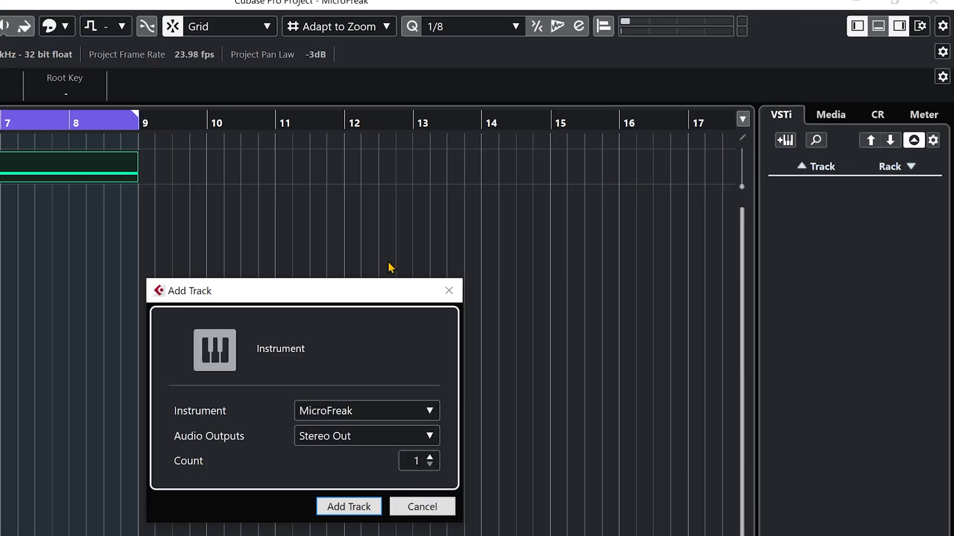
{"action": "left_click", "coordinate": [379, 410]}
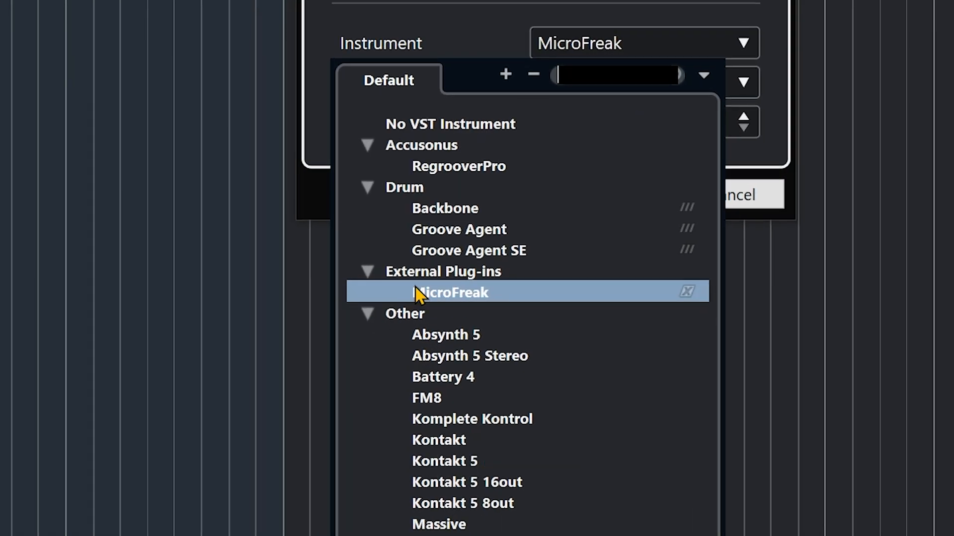
{"action": "left_click", "coordinate": [444, 297]}
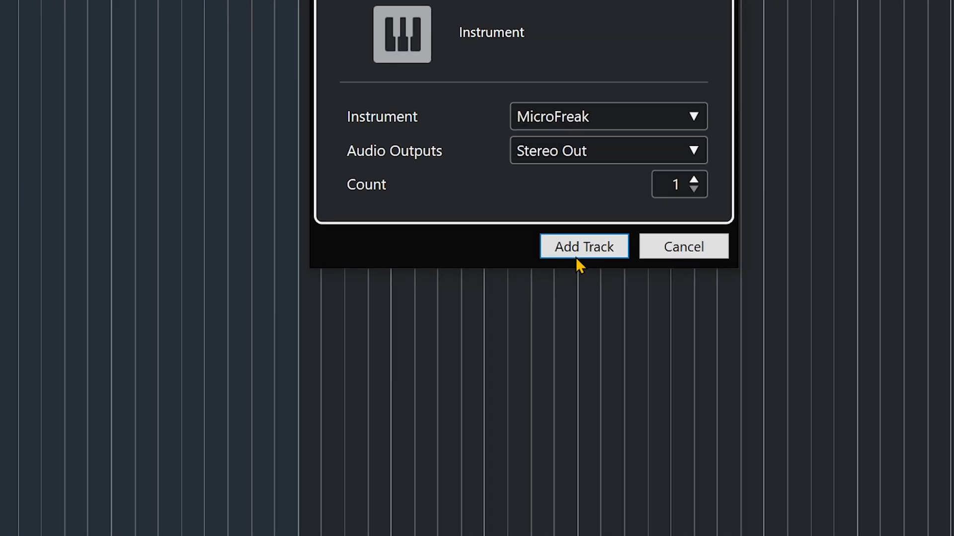
{"action": "left_click", "coordinate": [548, 303]}
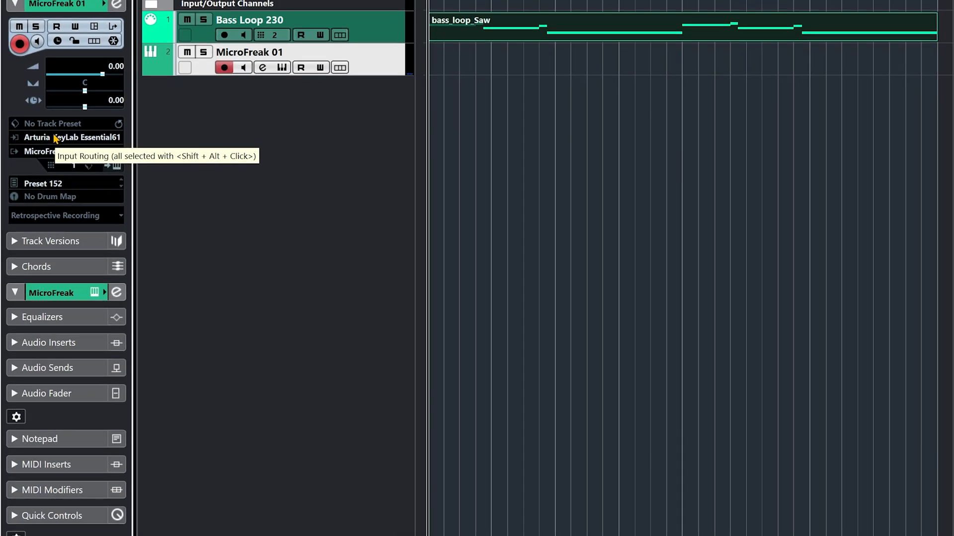
Keep Arturia KeyLab Essential 61 as the track's MIDI input and show the MicroFreak device panel
{"action": "left_click", "coordinate": [54, 140]}
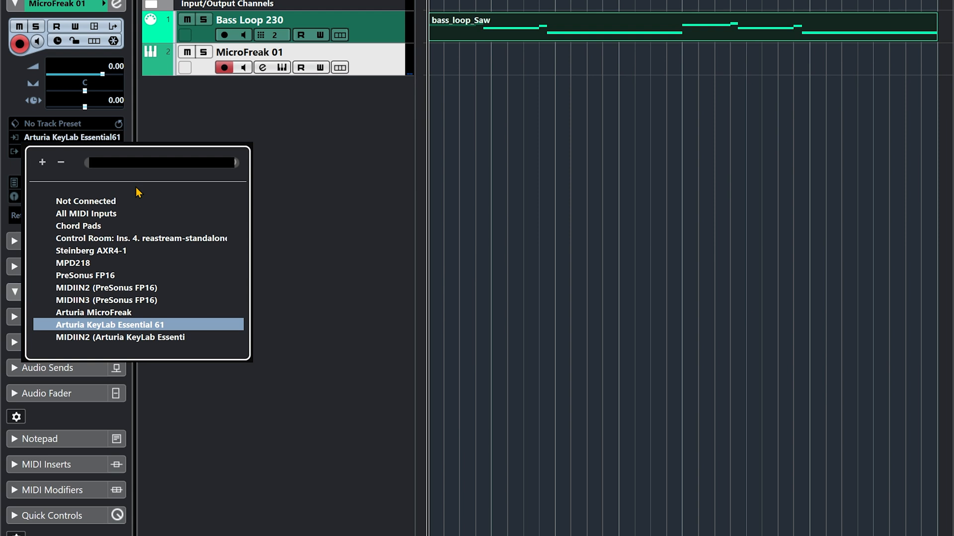
{"action": "left_click", "coordinate": [52, 325]}
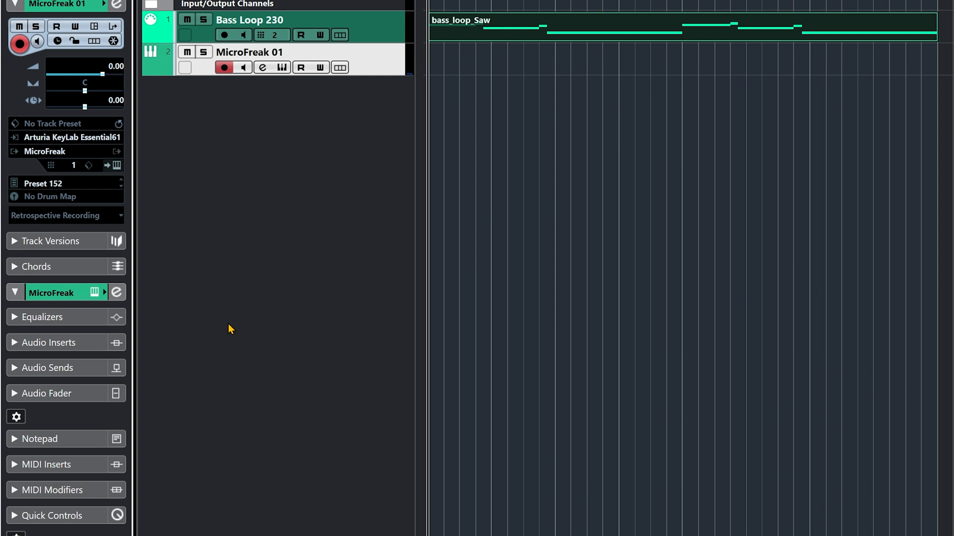
{"action": "left_click", "coordinate": [99, 28]}
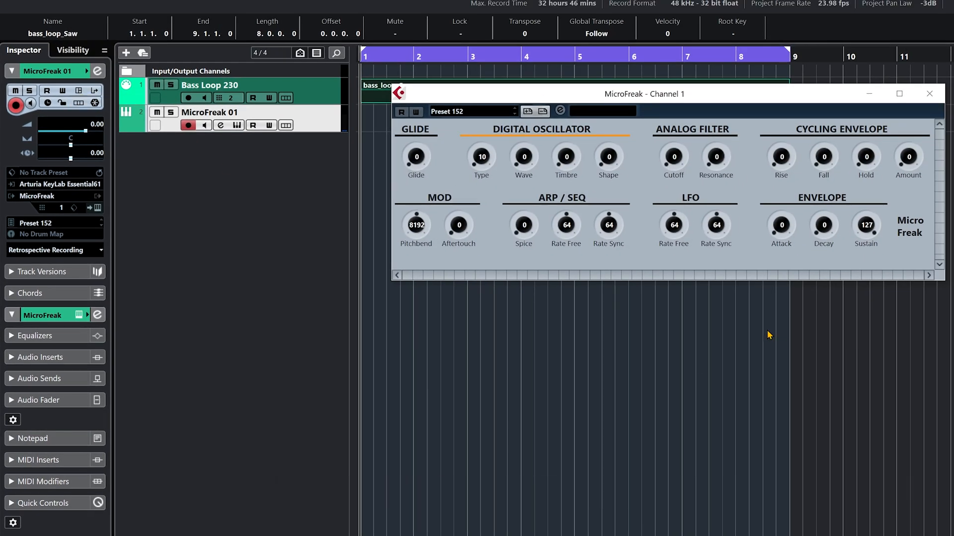
Close the device panel and set the MicroFreak 01 program to Off, then reopen the preset list for Preset 224
{"action": "left_click", "coordinate": [929, 93]}
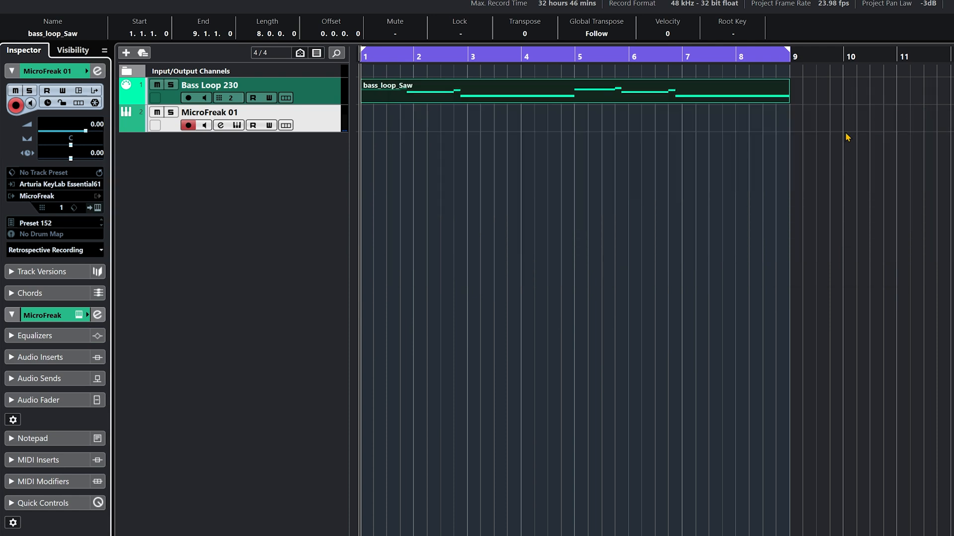
{"action": "left_click", "coordinate": [47, 224]}
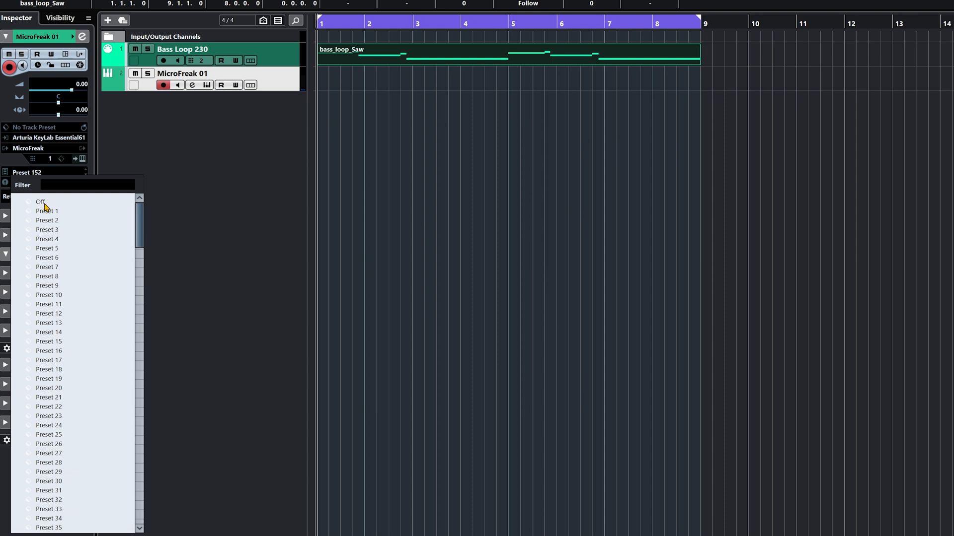
{"action": "left_click", "coordinate": [42, 202]}
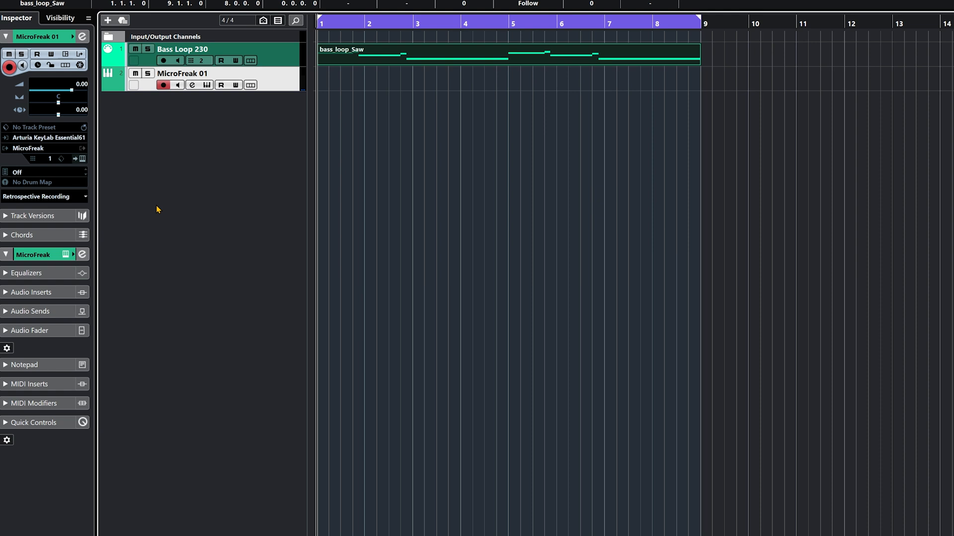
{"action": "left_click", "coordinate": [27, 177]}
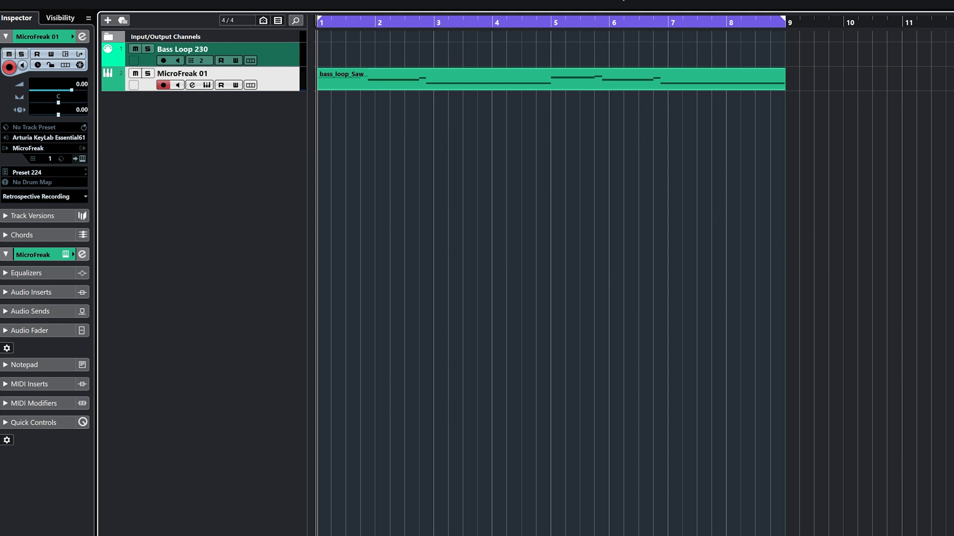
{"action": "left_click", "coordinate": [246, 2]}
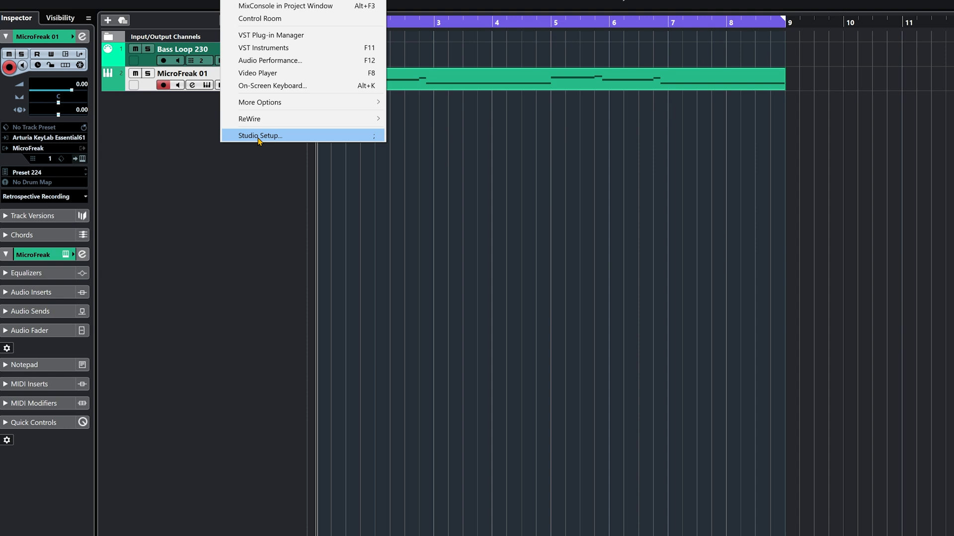
{"action": "mouse_move", "coordinate": [259, 102]}
{"action": "left_click", "coordinate": [426, 102]}
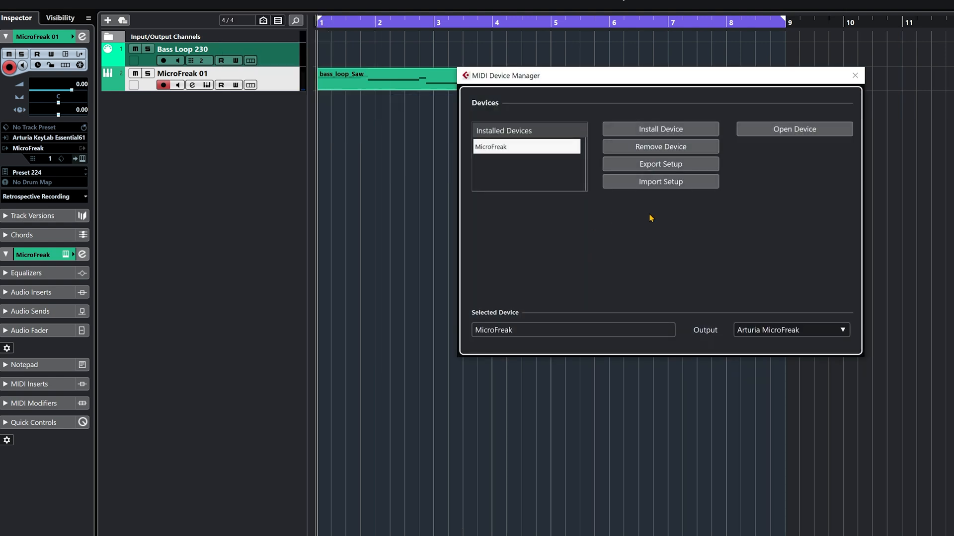
{"action": "left_click", "coordinate": [768, 132]}
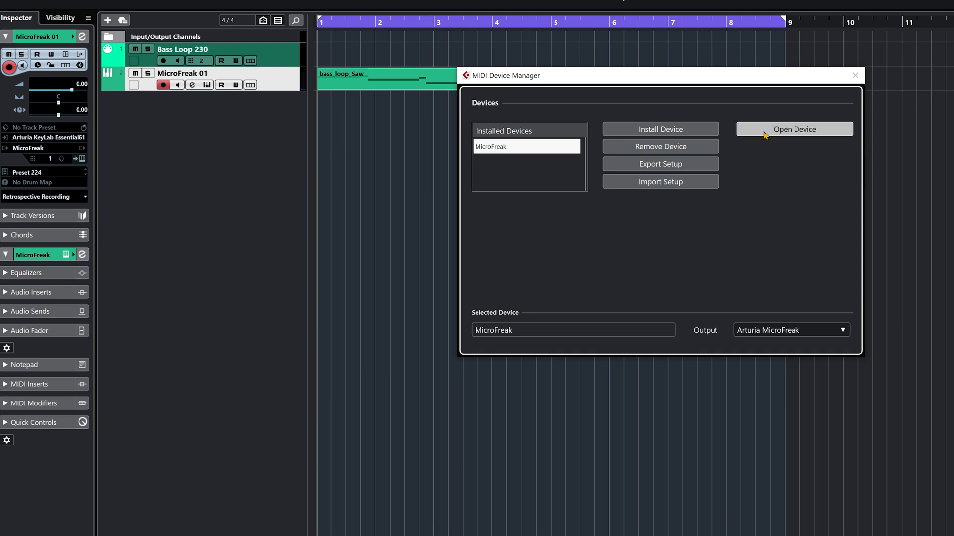
{"action": "left_click", "coordinate": [745, 94]}
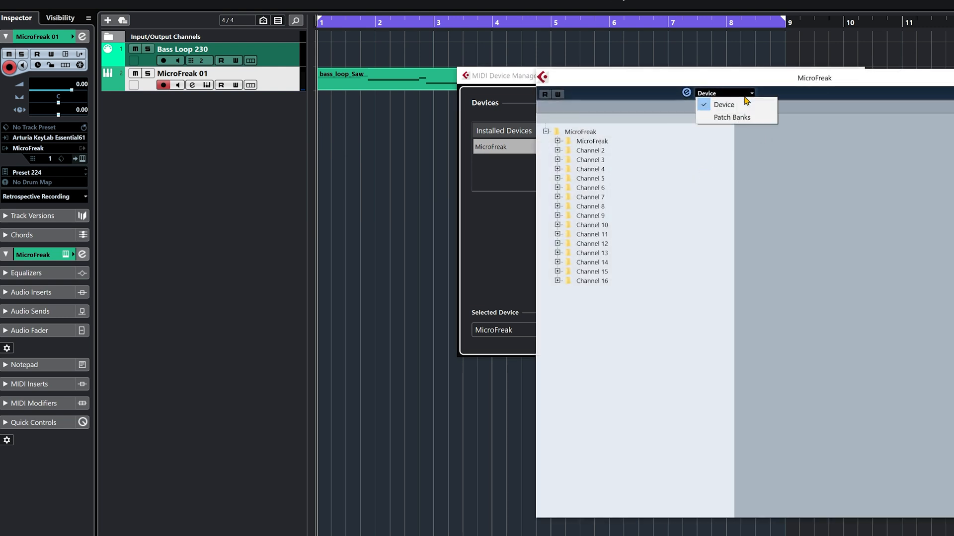
{"action": "left_click", "coordinate": [752, 118]}
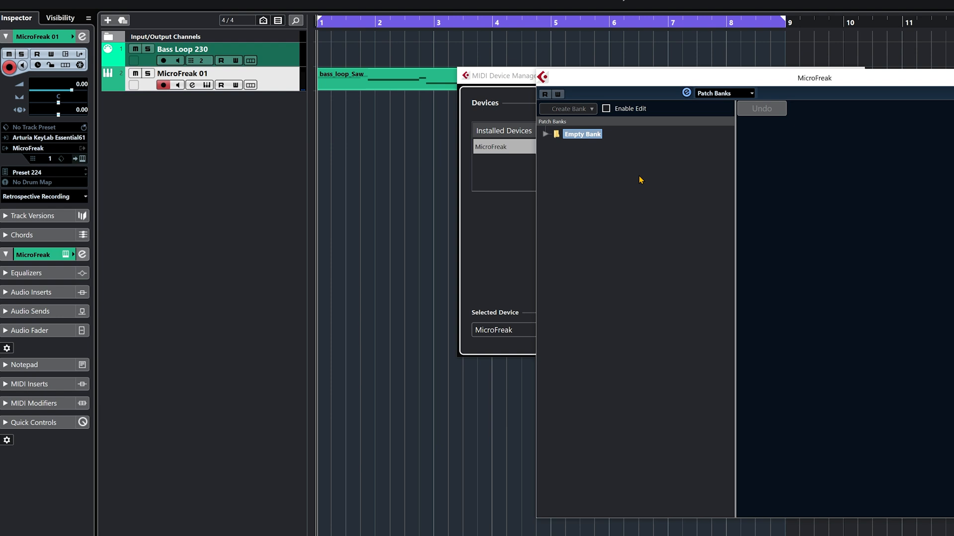
{"action": "left_click", "coordinate": [546, 135]}
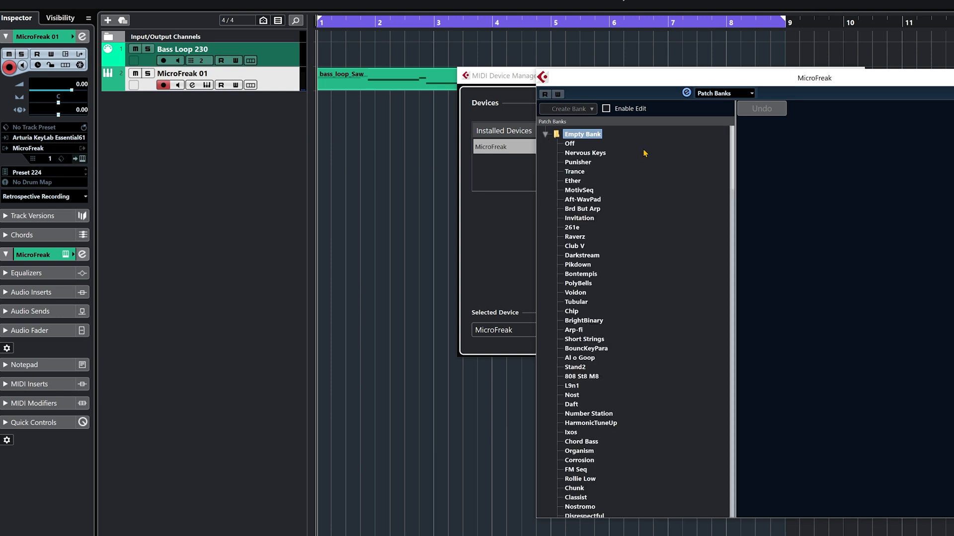
{"action": "scroll", "coordinate": [644, 164], "scroll_direction": "down", "scroll_amount": 10}
{"action": "scroll", "coordinate": [642, 187], "scroll_direction": "up", "scroll_amount": 10}
{"action": "scroll", "coordinate": [643, 186], "scroll_direction": "down", "scroll_amount": 5}
{"action": "scroll", "coordinate": [645, 185], "scroll_direction": "down", "scroll_amount": 5}
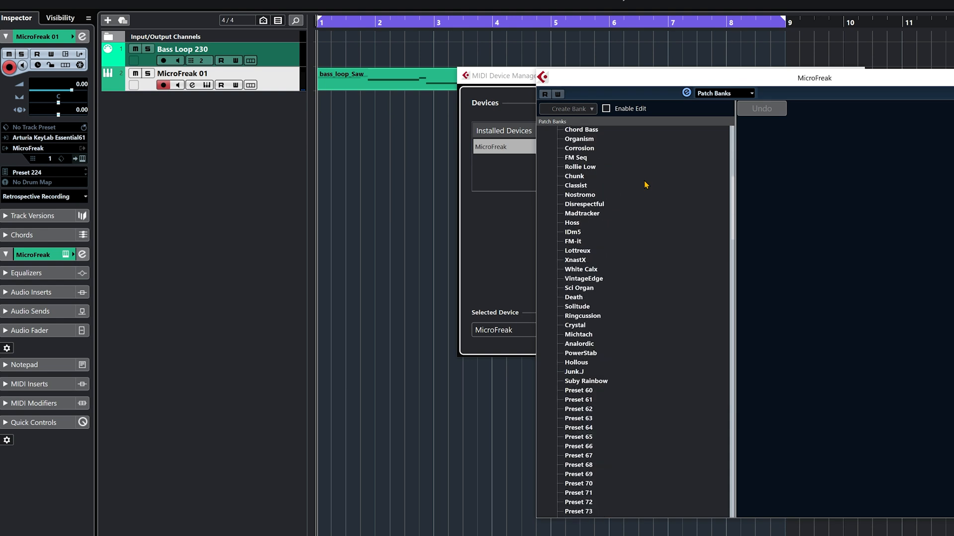
{"action": "scroll", "coordinate": [645, 185], "scroll_direction": "up", "scroll_amount": 10}
{"action": "scroll", "coordinate": [645, 185], "scroll_direction": "down", "scroll_amount": 7}
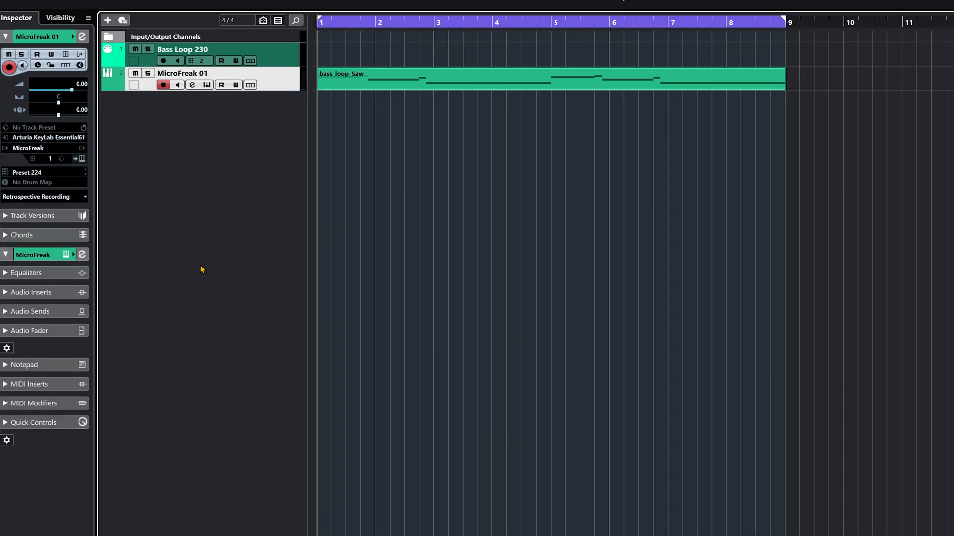
{"action": "left_click", "coordinate": [26, 173]}
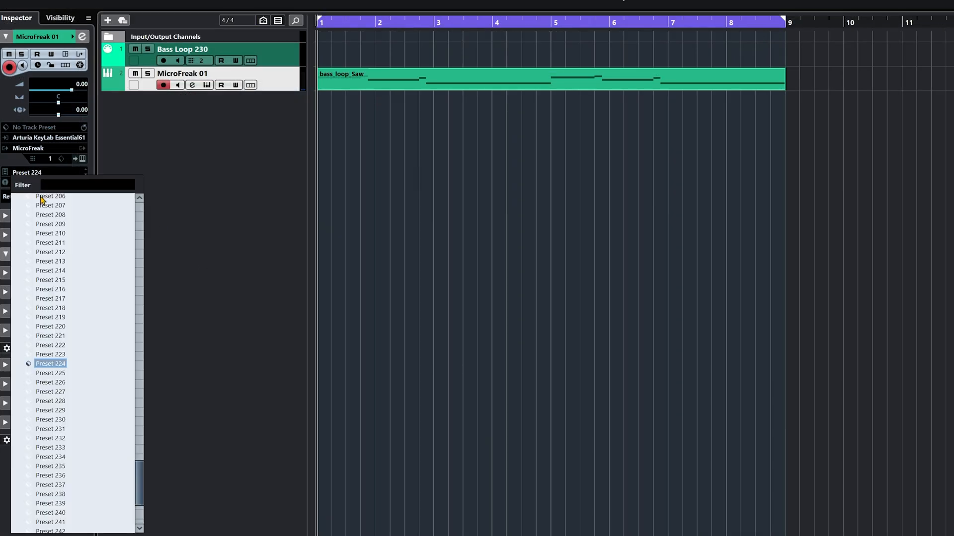
{"action": "left_click_drag", "start_coordinate": [137, 482], "coordinate": [134, 216]}
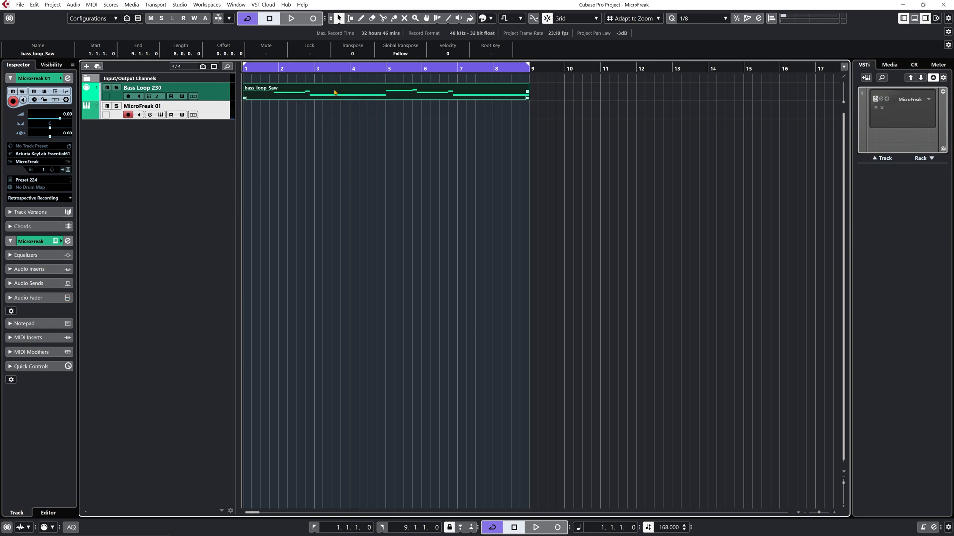
Move bass_loop_Saw onto MicroFreak 01, choose Preset 230, and play back the bassline to audition it
{"action": "left_click_drag", "start_coordinate": [335, 93], "coordinate": [316, 105]}
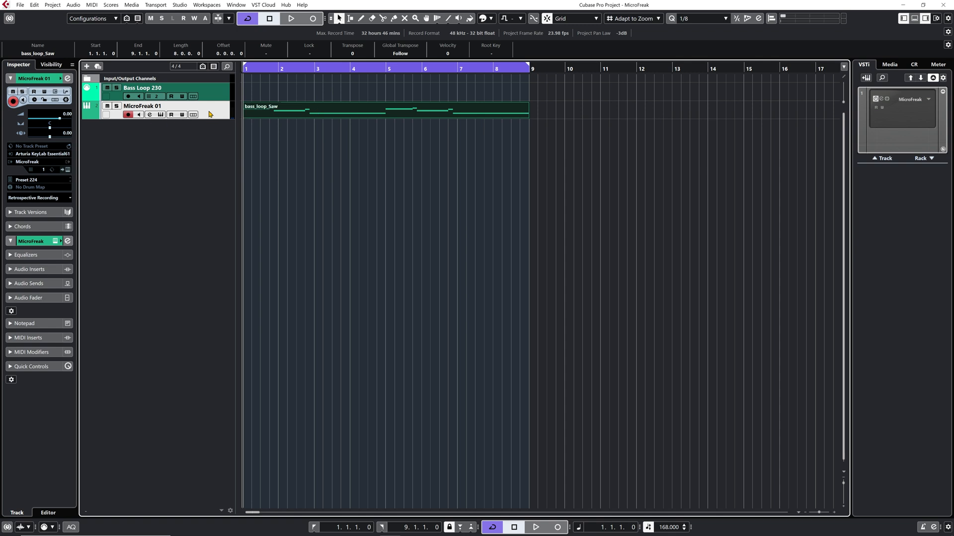
{"action": "left_click", "coordinate": [39, 179]}
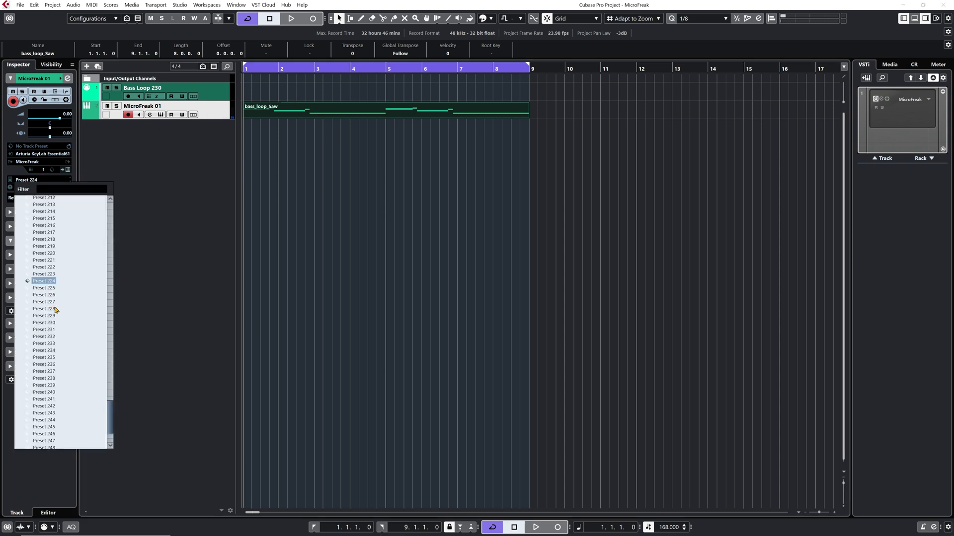
{"action": "left_click", "coordinate": [302, 108]}
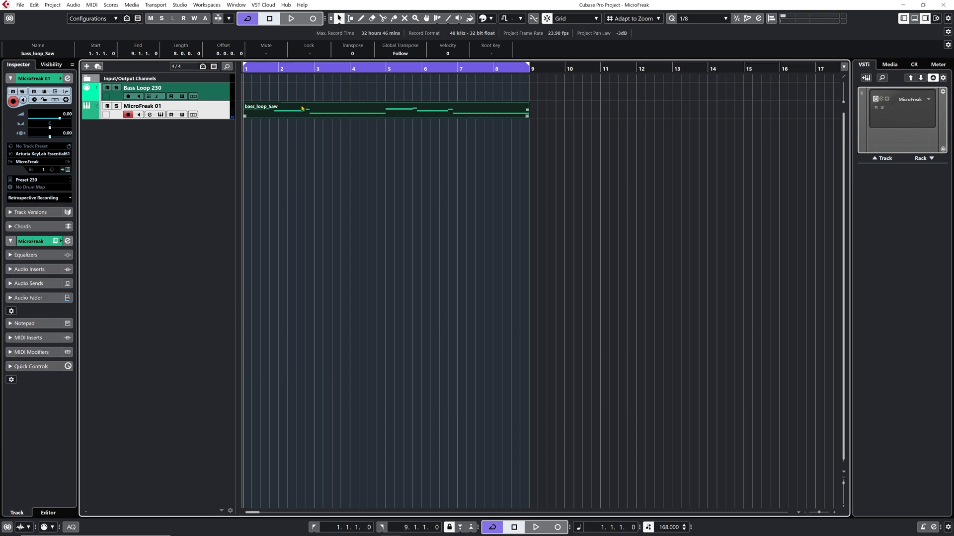
{"action": "key", "text": "space"}
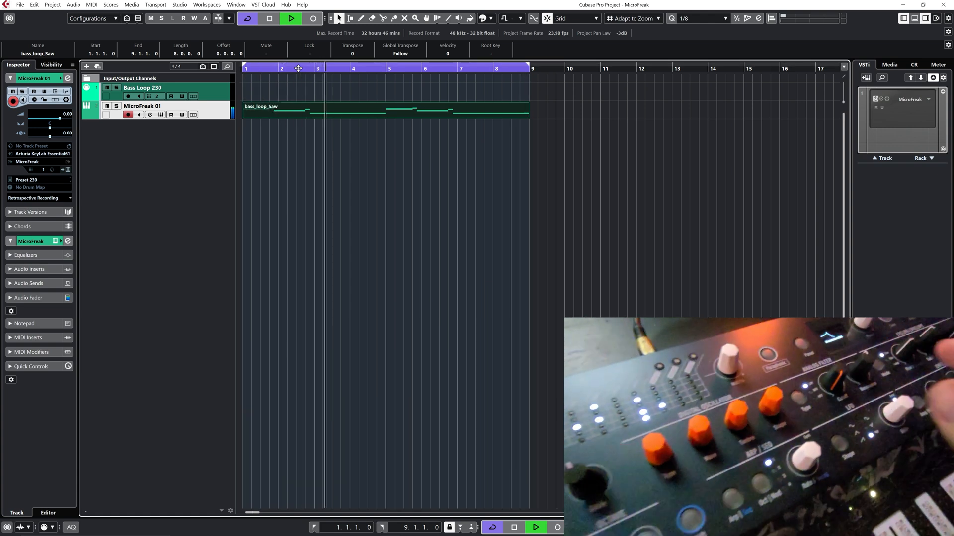
{"action": "key", "text": "space"}
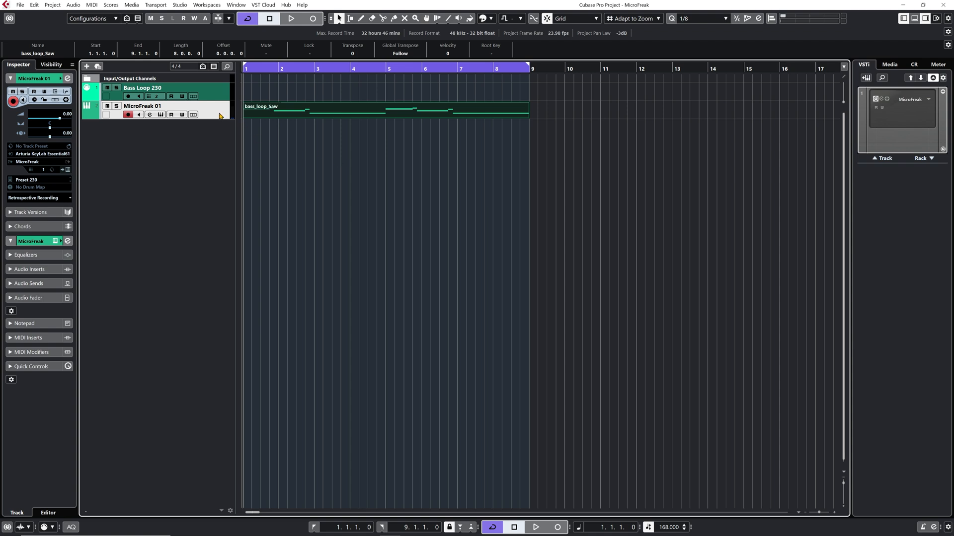
Create an FX track with the Comeback Kid delay (Ctrl+T) and play the bassline through it
{"action": "key", "text": "ctrl+t"}
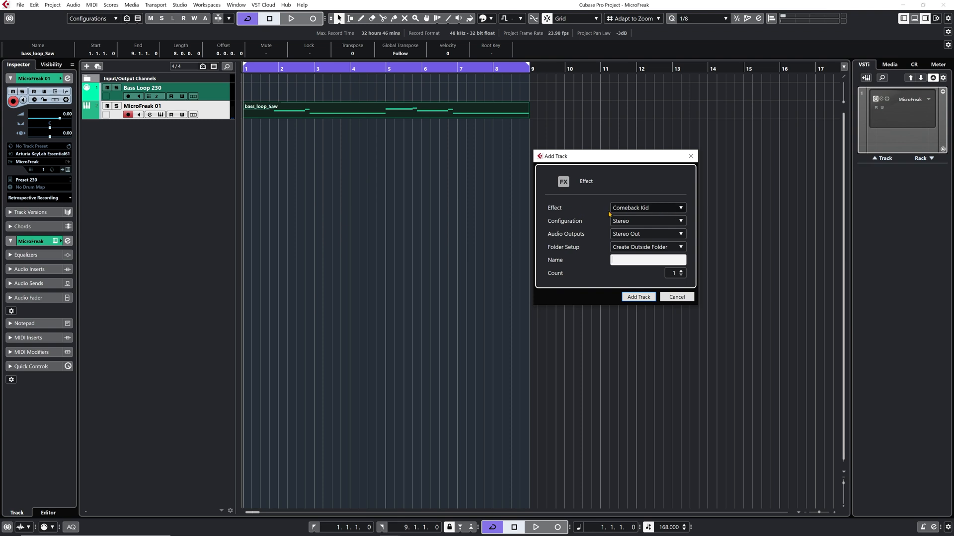
{"action": "left_click", "coordinate": [638, 296]}
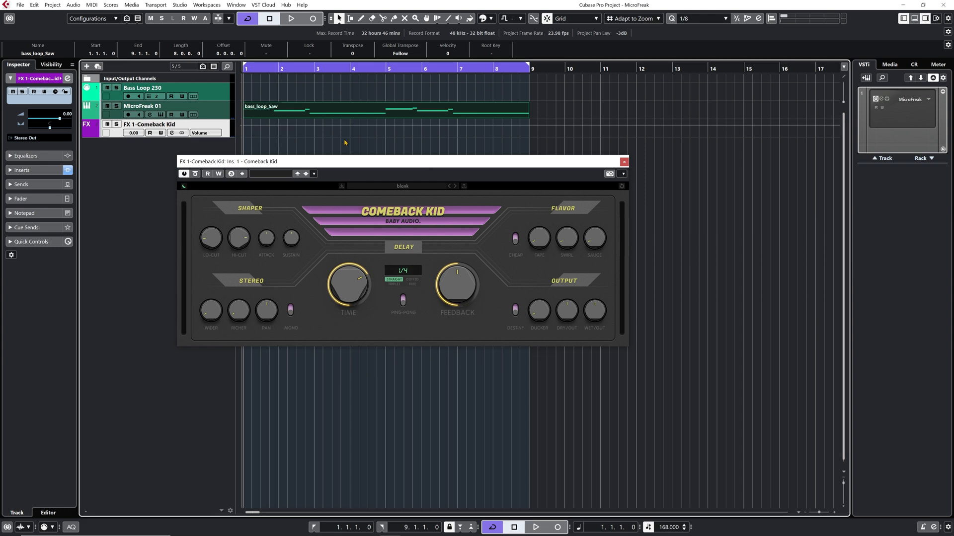
{"action": "left_click", "coordinate": [207, 116]}
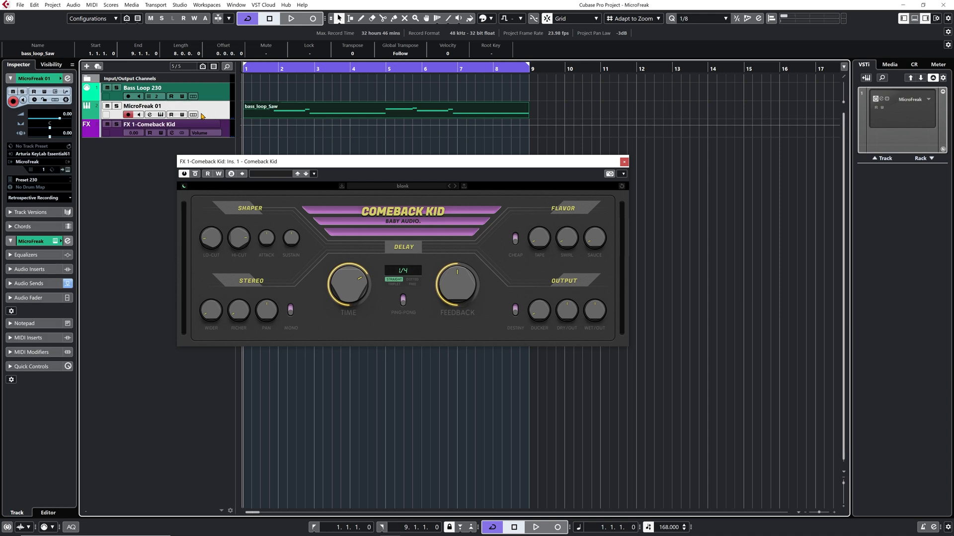
{"action": "key", "text": "space"}
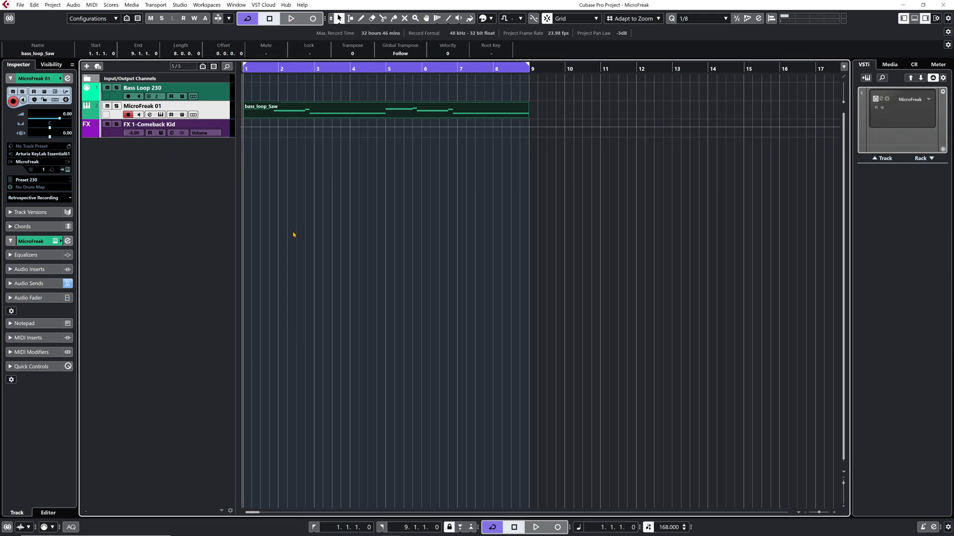
Render MicroFreak 01 in place with the custom name MicroFreak Bass, producing the MicroFreak Bass-01 audio clip
{"action": "left_click", "coordinate": [34, 4]}
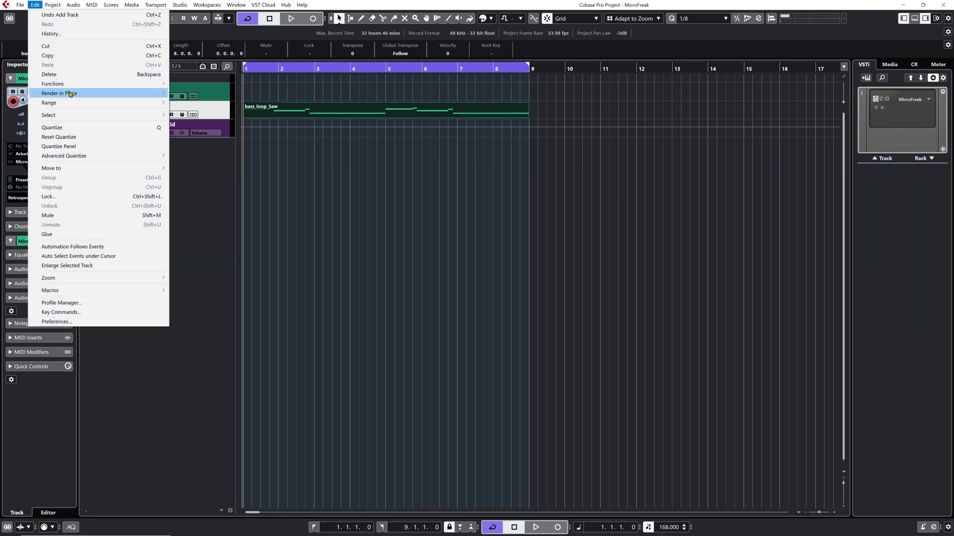
{"action": "mouse_move", "coordinate": [59, 94]}
{"action": "left_click", "coordinate": [211, 105]}
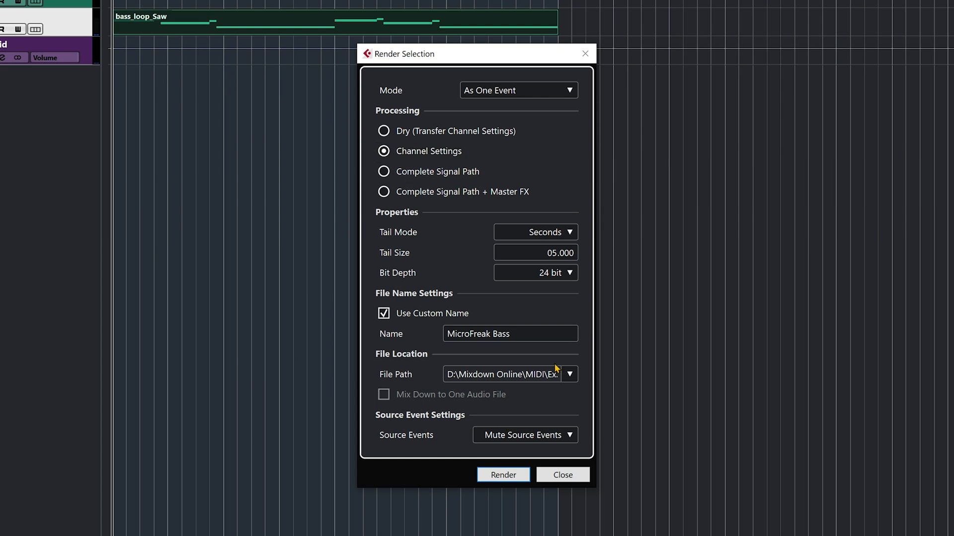
{"action": "left_click", "coordinate": [523, 333]}
{"action": "left_click", "coordinate": [523, 332]}
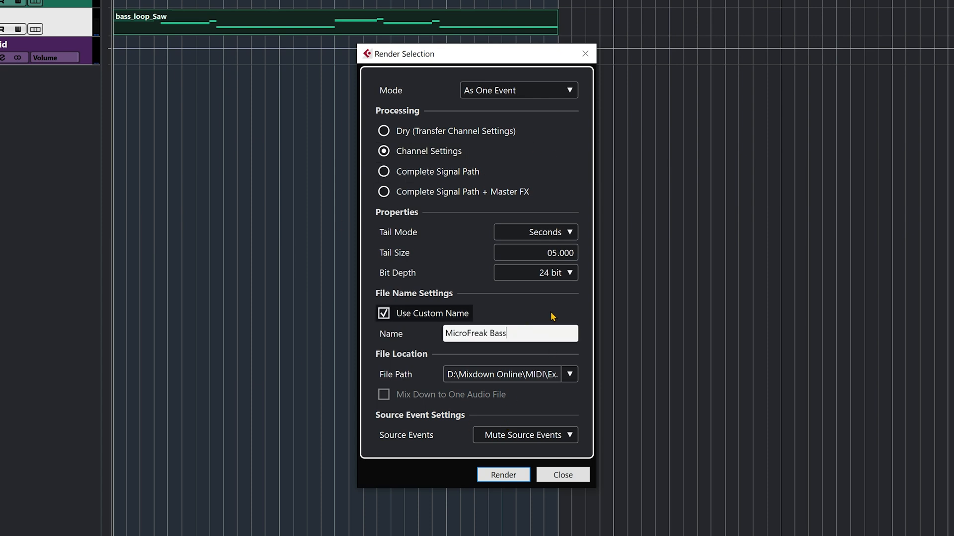
{"action": "left_click", "coordinate": [494, 477]}
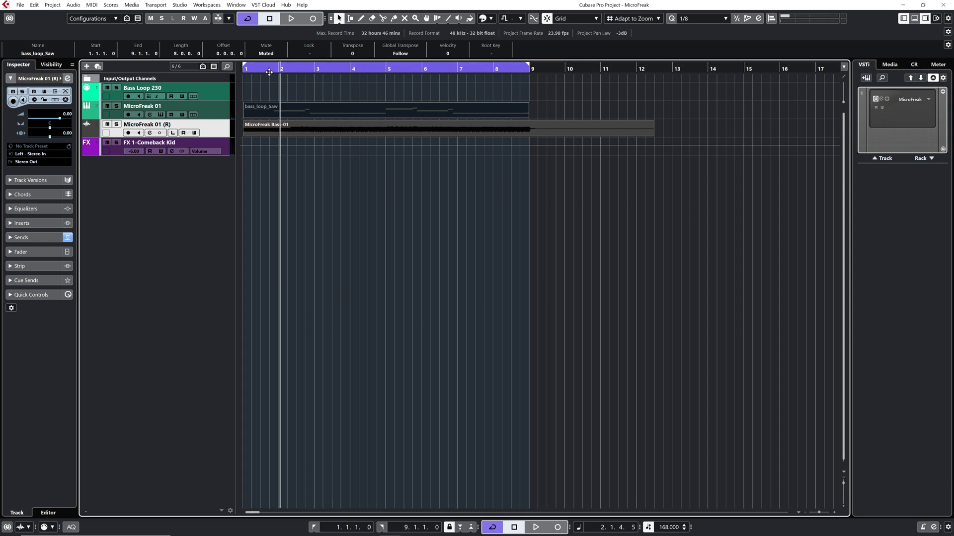
Play back the rendered MicroFreak Bass-01 audio and stop
{"action": "key", "text": "space"}
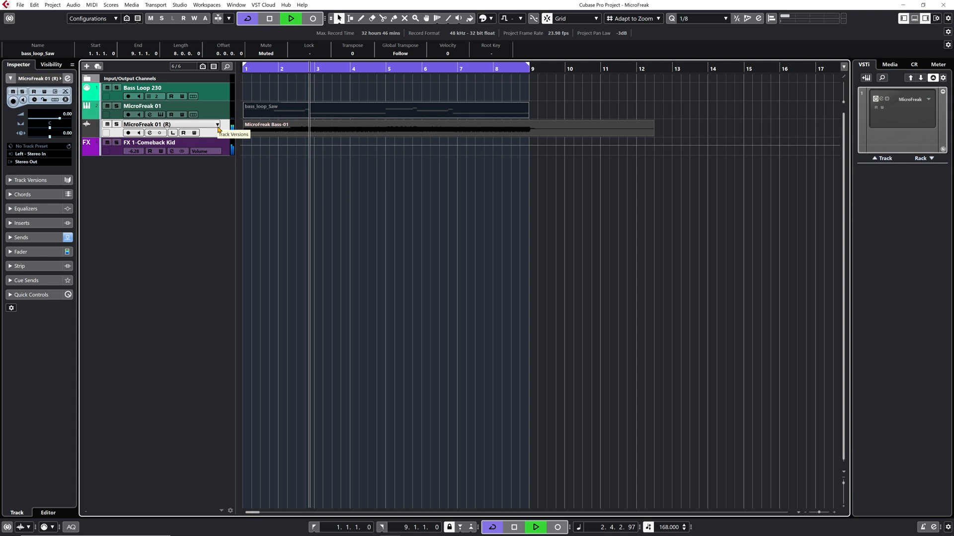
{"action": "key", "text": "space"}
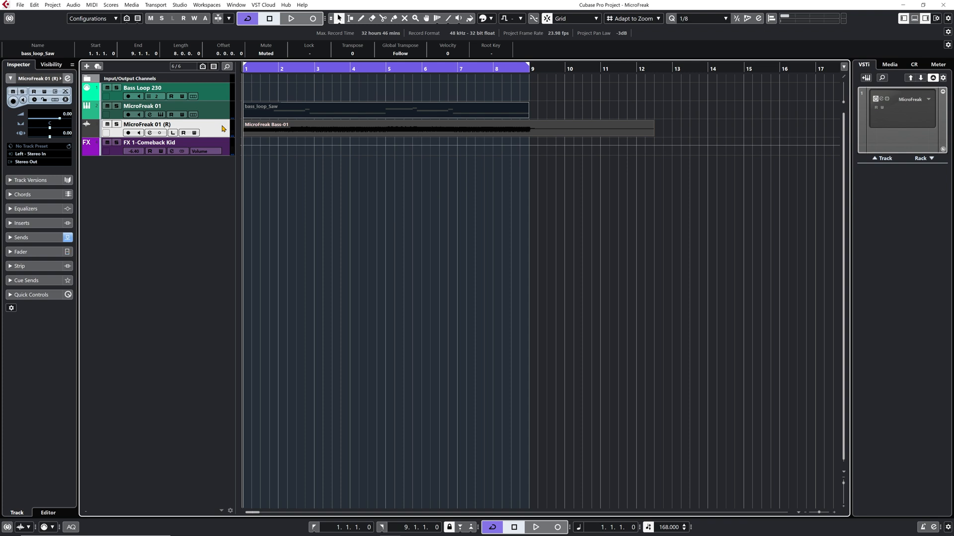
Expand the Sends section of MicroFreak 01 (R), showing FX 1-Comeback Kid at 0.00
{"action": "left_click", "coordinate": [193, 153]}
{"action": "left_click", "coordinate": [214, 133]}
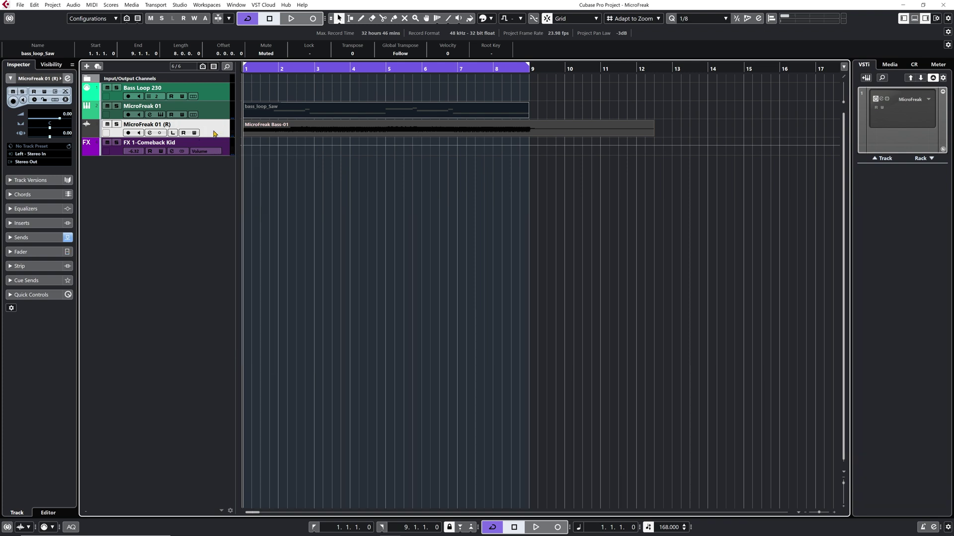
{"action": "left_click", "coordinate": [25, 240]}
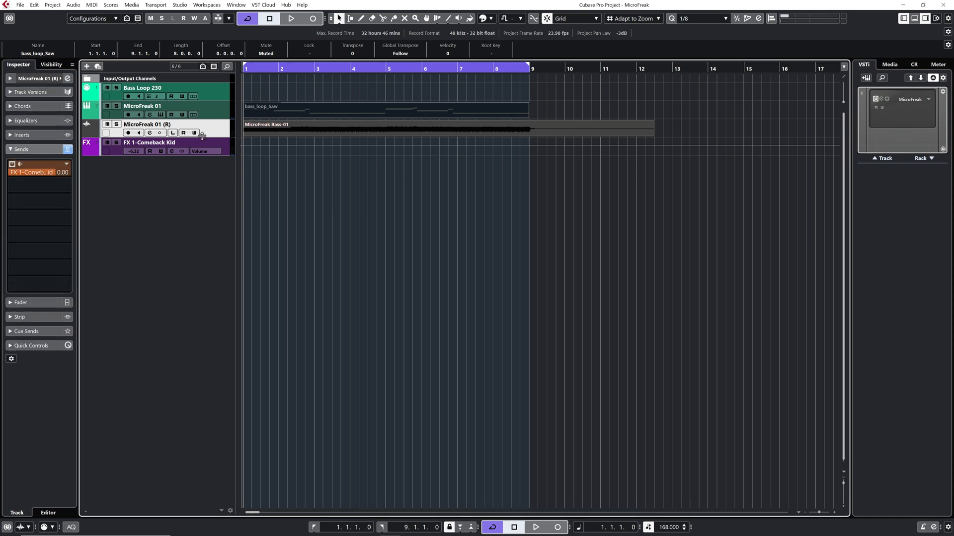